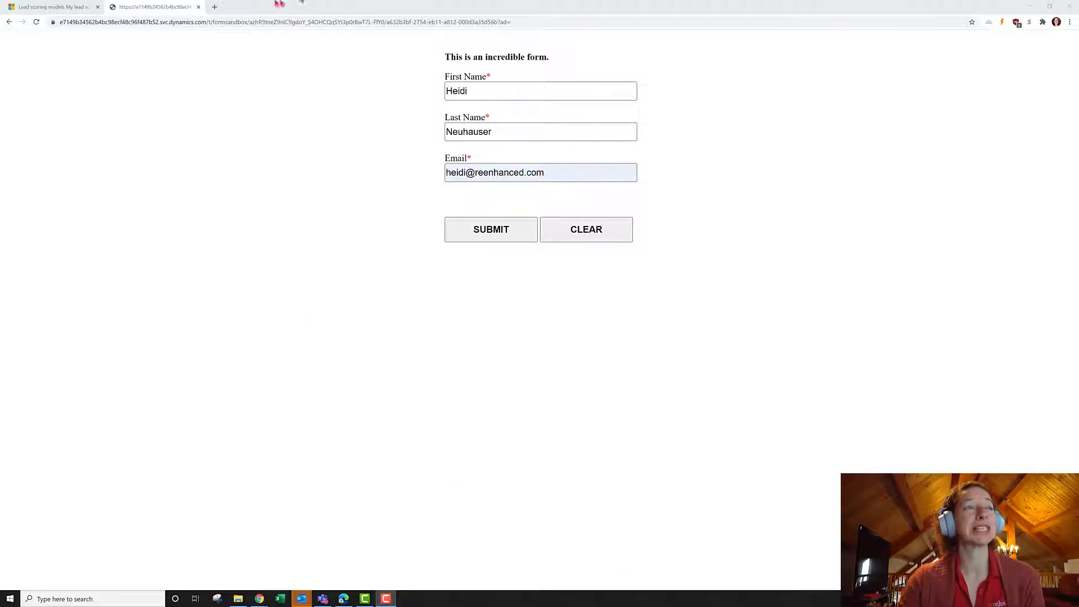
Submit the test form with a first name, last name and email, then return to the lead scoring models list.
{"action": "left_click", "coordinate": [511, 92]}
{"action": "left_click", "coordinate": [561, 132]}
{"action": "type", "text": "Neuhauser"}
{"action": "left_click", "coordinate": [490, 229]}
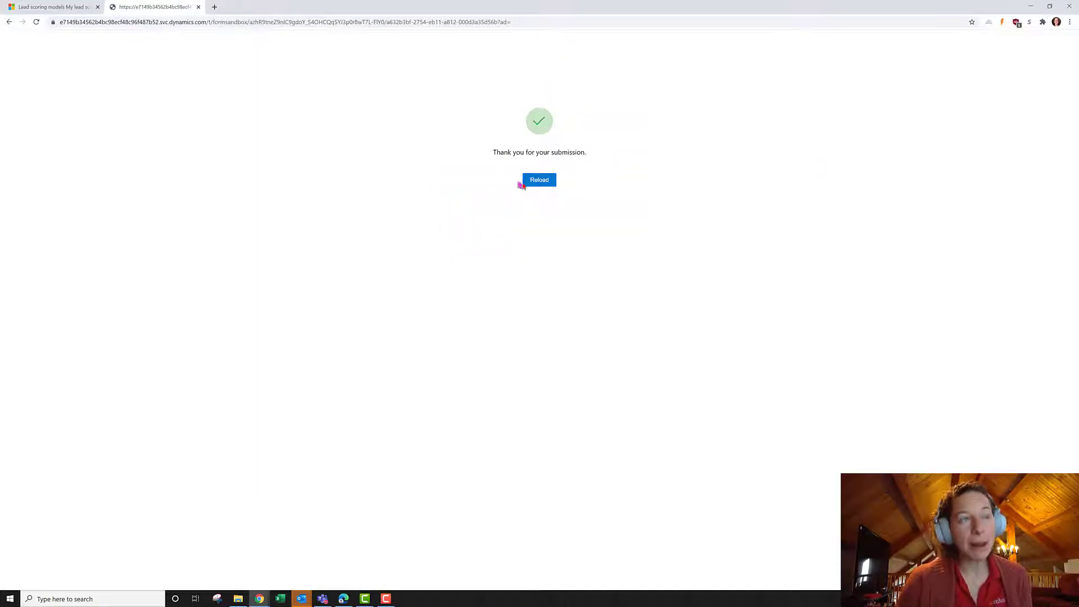
{"action": "left_click", "coordinate": [539, 180]}
{"action": "left_click", "coordinate": [51, 7]}
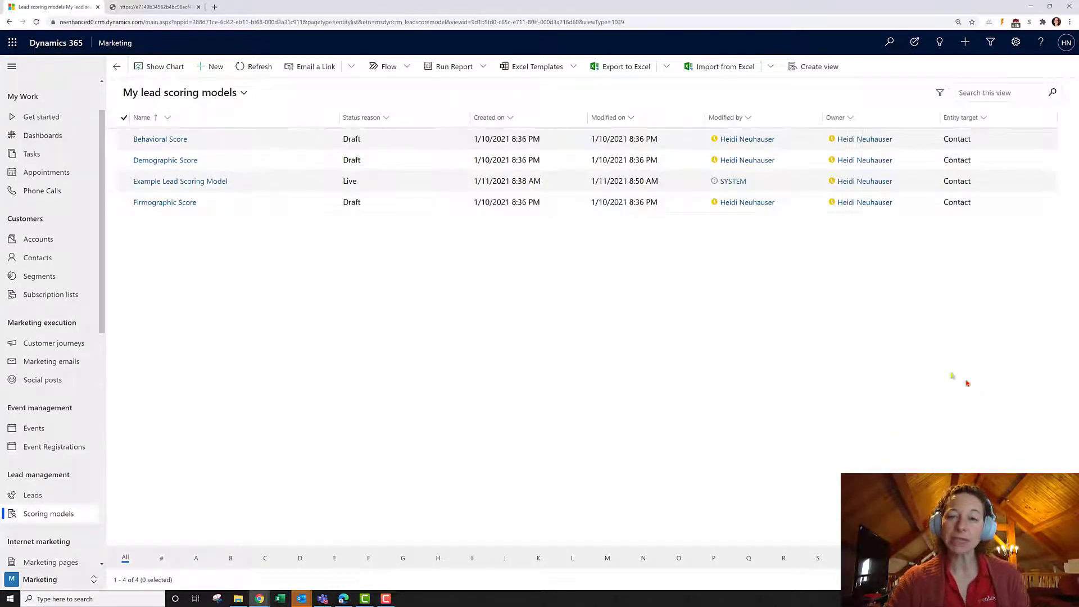
Open the Example Lead Scoring Model to view its four condition-to-points rules.
{"action": "left_click", "coordinate": [181, 181]}
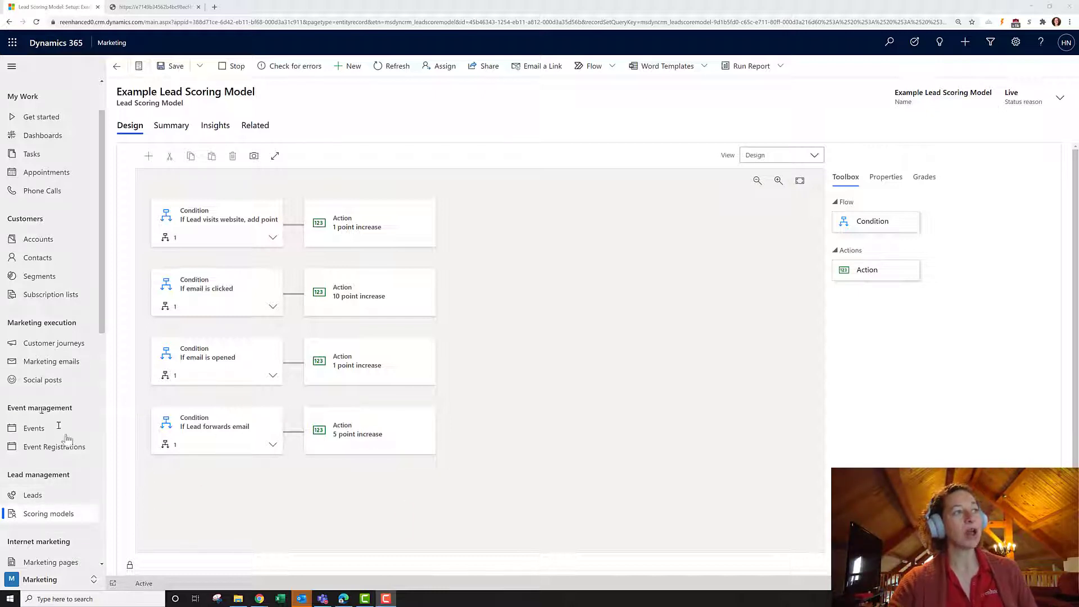
{"action": "scroll", "coordinate": [73, 506], "scroll_direction": "down", "scroll_amount": 3}
Open Marketing forms, view the published blank test form, and return to the forms list.
{"action": "left_click", "coordinate": [50, 496]}
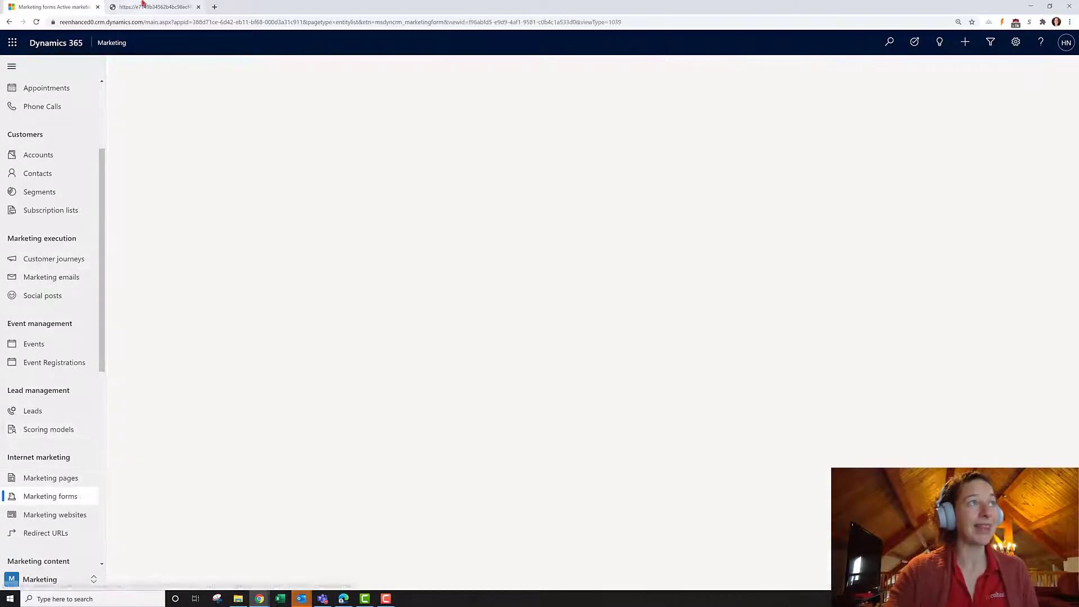
{"action": "left_click", "coordinate": [152, 7]}
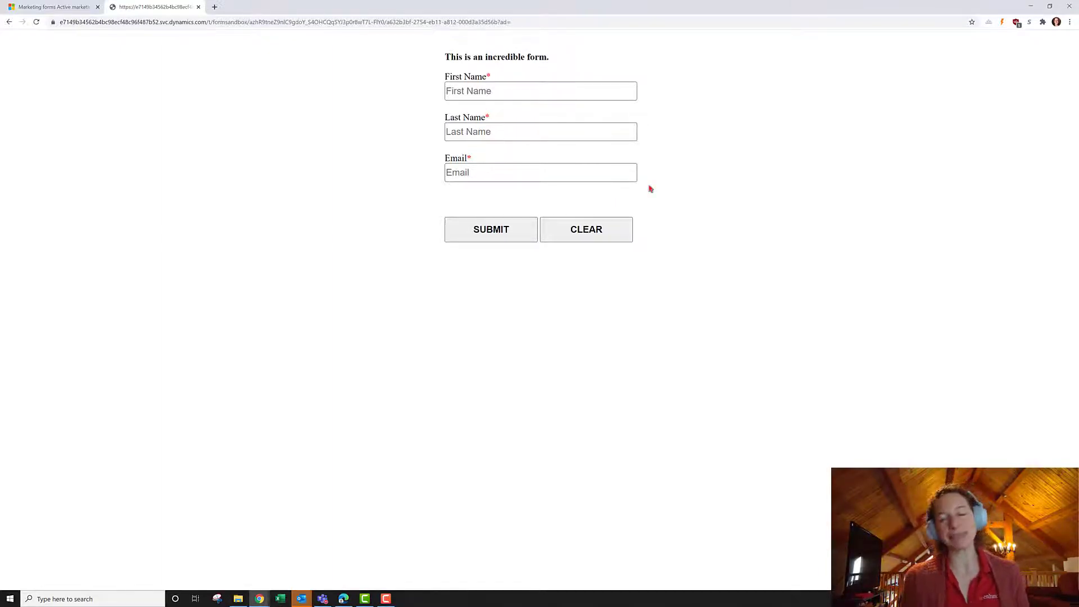
{"action": "left_click", "coordinate": [39, 6]}
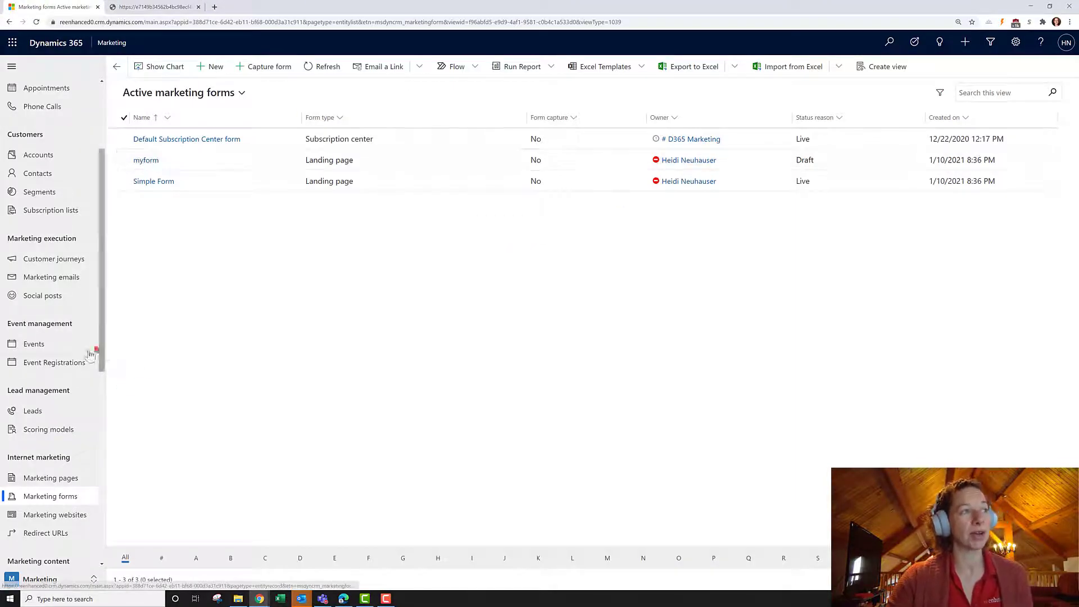
{"action": "scroll", "coordinate": [44, 235], "scroll_direction": "up", "scroll_amount": 1}
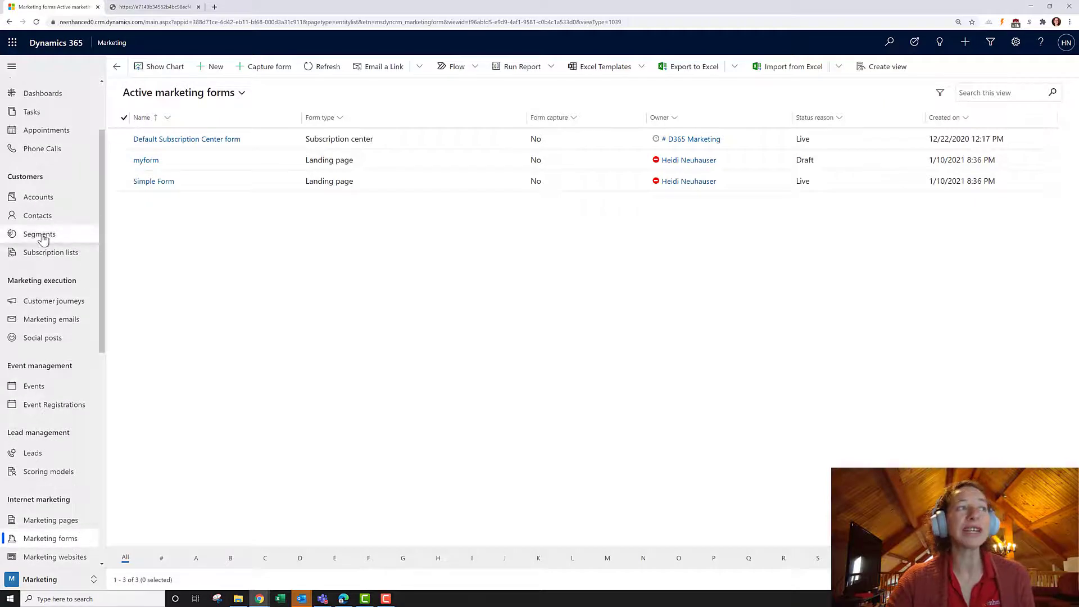
Review the Demo Form Submissions segment's form-submitted conditions, then go to Customer journeys.
{"action": "left_click", "coordinate": [39, 235]}
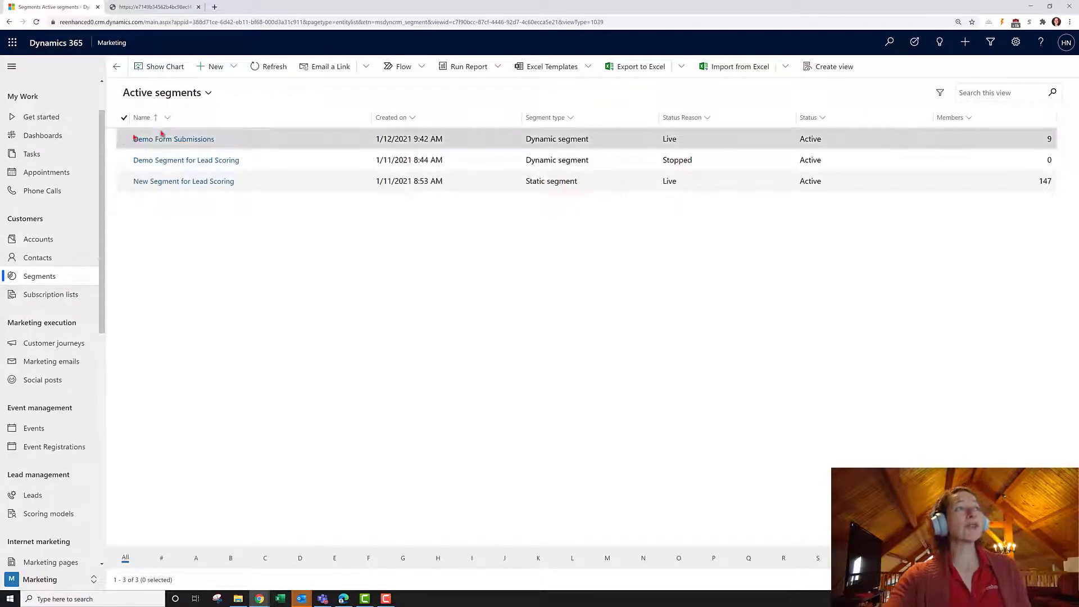
{"action": "left_click", "coordinate": [174, 139]}
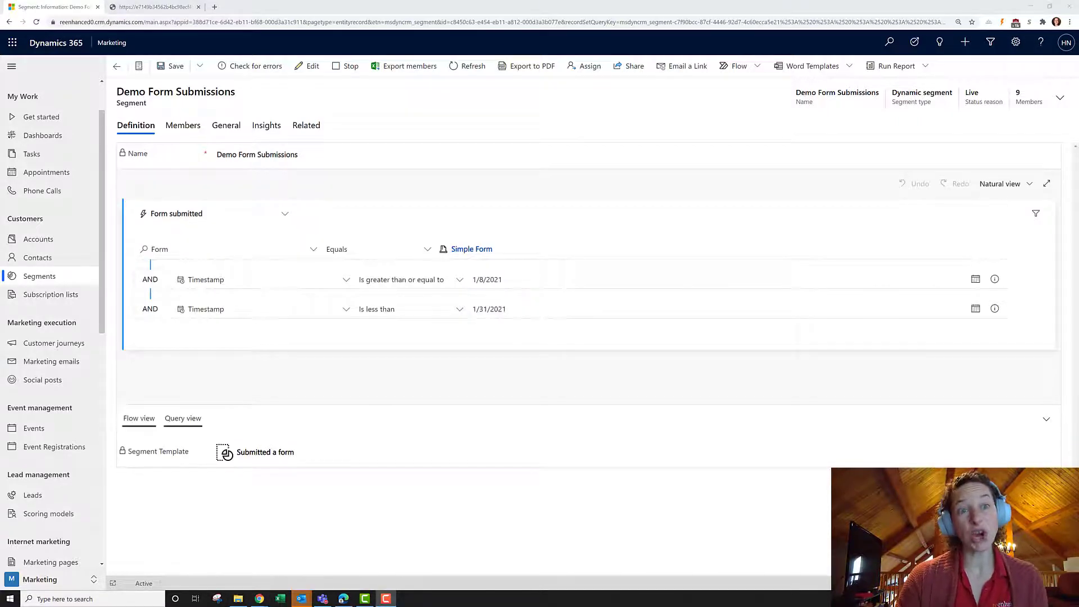
{"action": "scroll", "coordinate": [56, 393], "scroll_direction": "up", "scroll_amount": 1}
{"action": "left_click", "coordinate": [54, 386]}
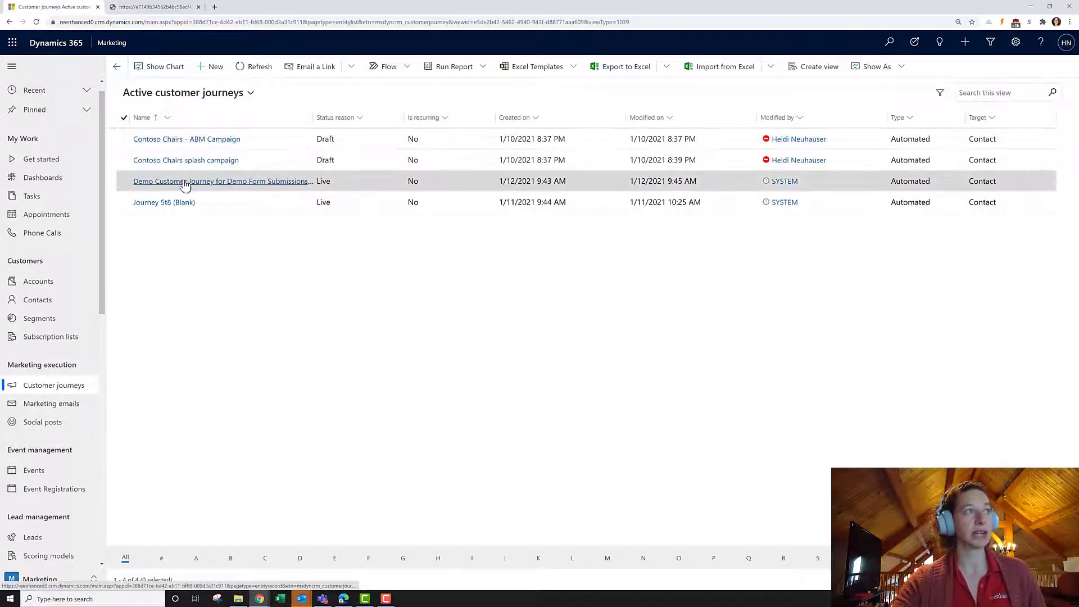
Open the Demo Customer Journey and view its email step, which processed 9 contacts.
{"action": "left_click", "coordinate": [192, 181]}
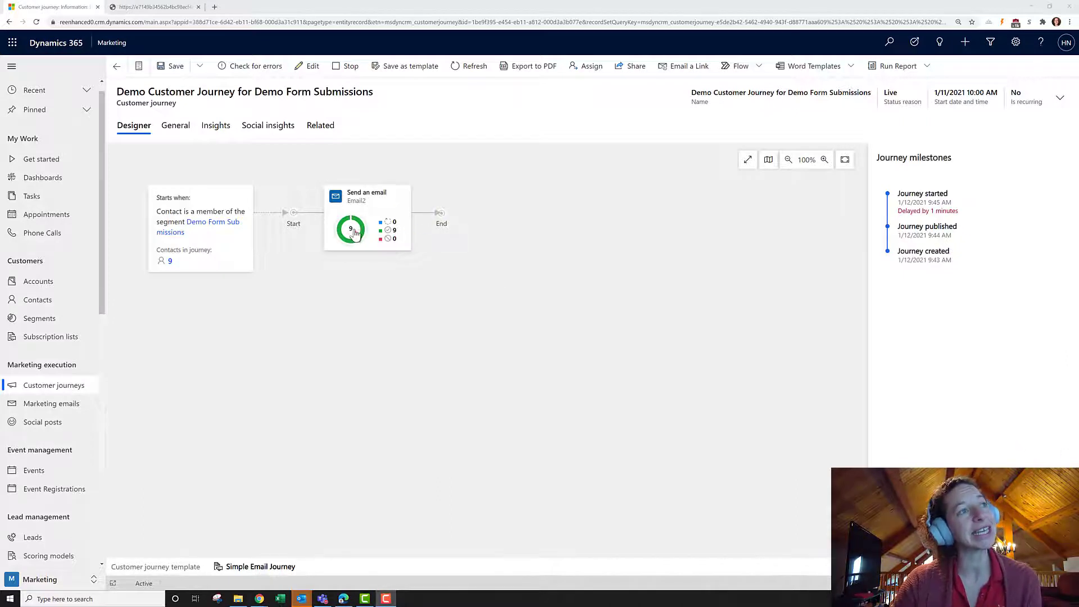
{"action": "mouse_move", "coordinate": [351, 230]}
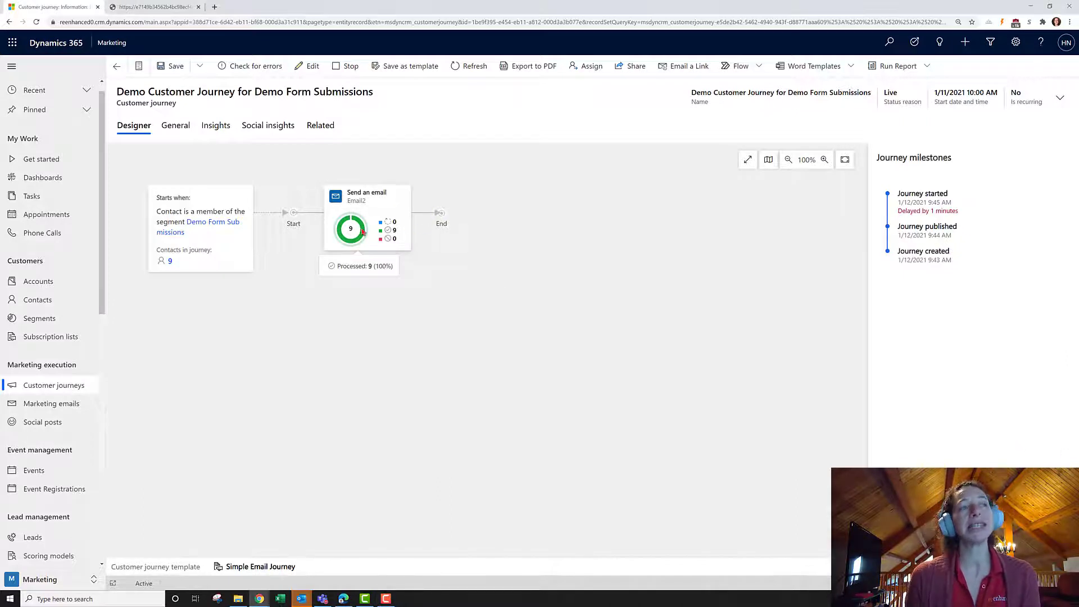
{"action": "left_click", "coordinate": [353, 230]}
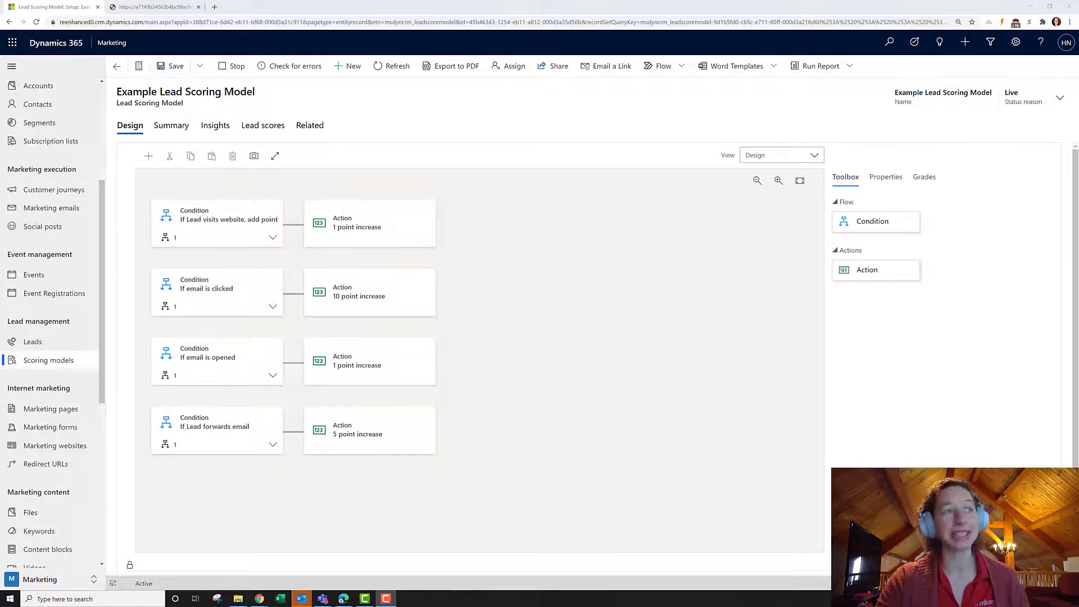
Open the Example Lead Scoring Model's Lead scores tab to see each lead's score and grade.
{"action": "left_click", "coordinate": [255, 133]}
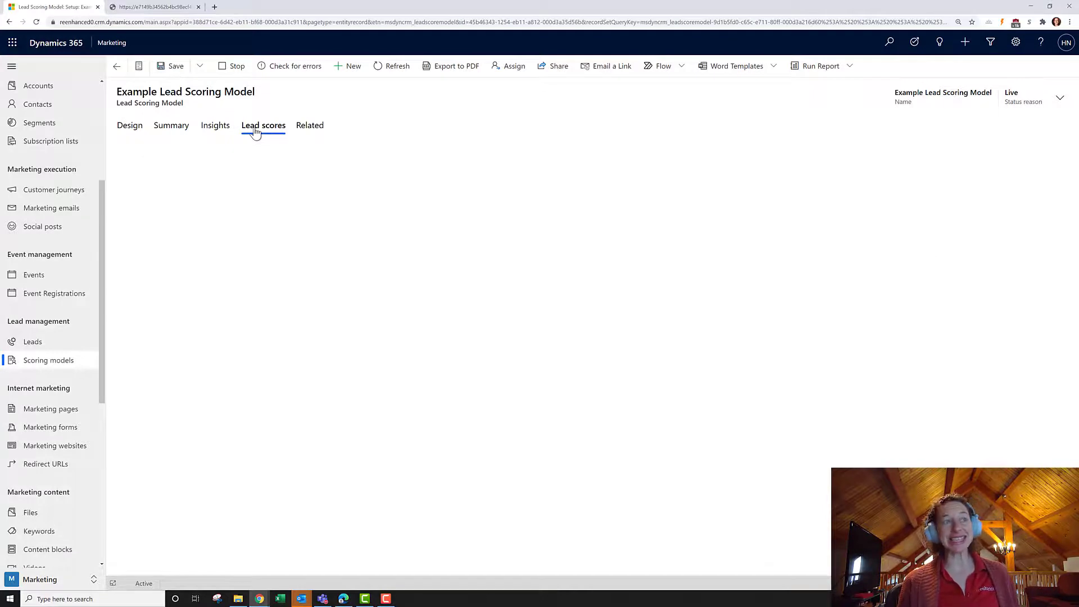